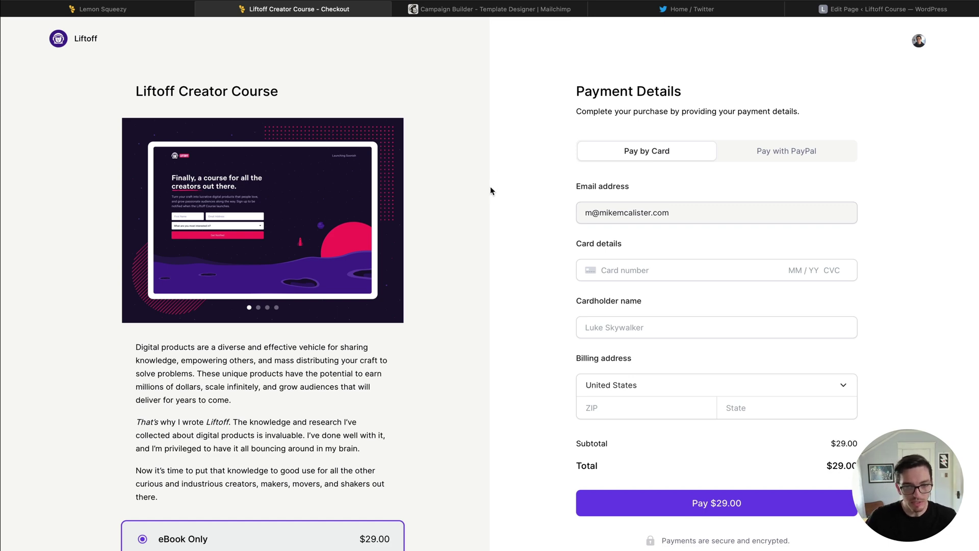
- Open the Liftoff Creator Course's Share Product panel and switch off its Show store logo option
{"action": "scroll", "coordinate": [473, 215], "scroll_direction": "down", "scroll_amount": 4}
{"action": "scroll", "coordinate": [475, 219], "scroll_direction": "up", "scroll_amount": 4}
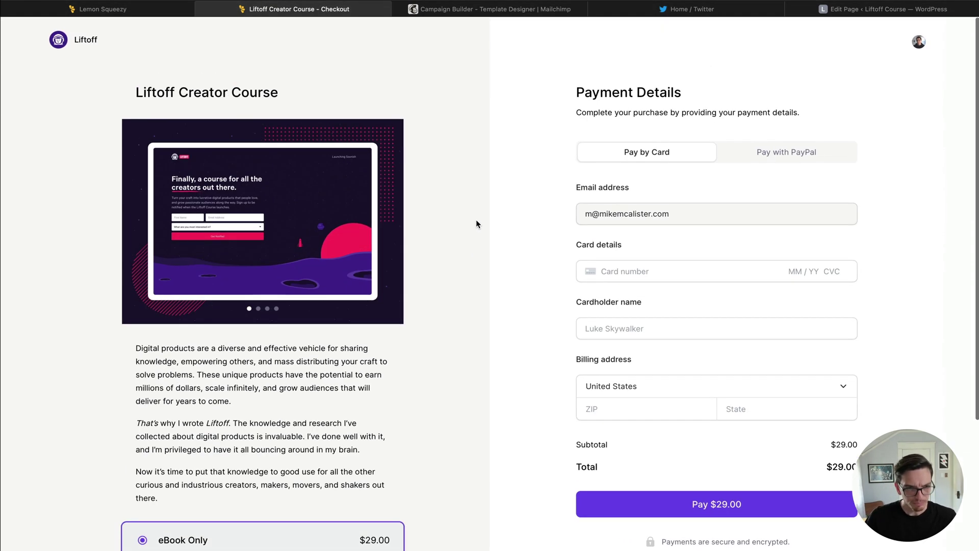
{"action": "left_click", "coordinate": [156, 9]}
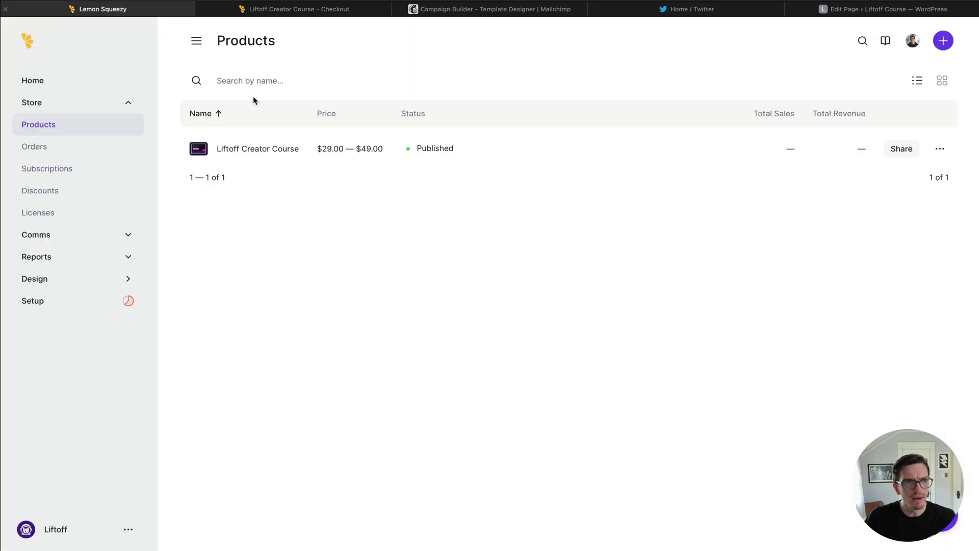
{"action": "left_click", "coordinate": [477, 151]}
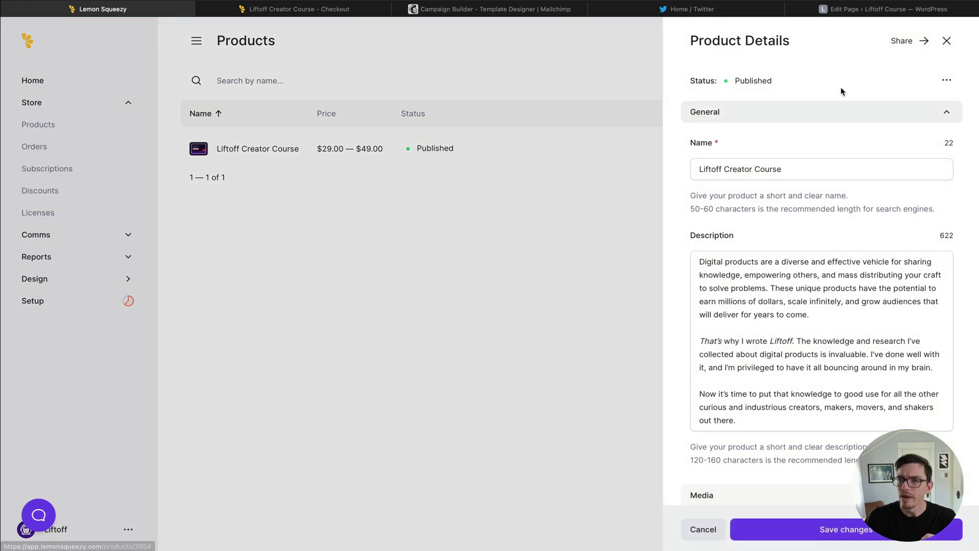
{"action": "left_click", "coordinate": [907, 42]}
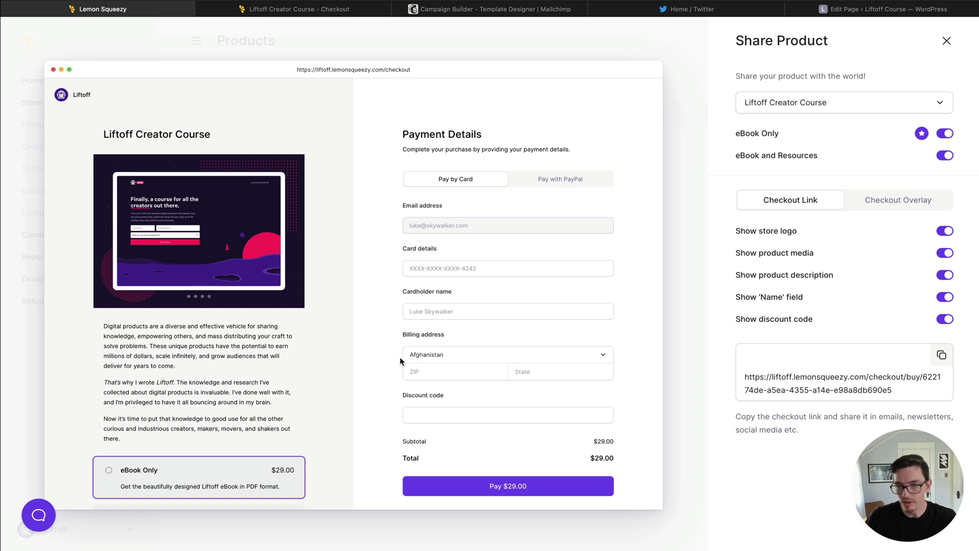
{"action": "left_click", "coordinate": [945, 236]}
- Turn Show store logo back on and toggle Show product media off and on again
{"action": "left_click", "coordinate": [945, 235]}
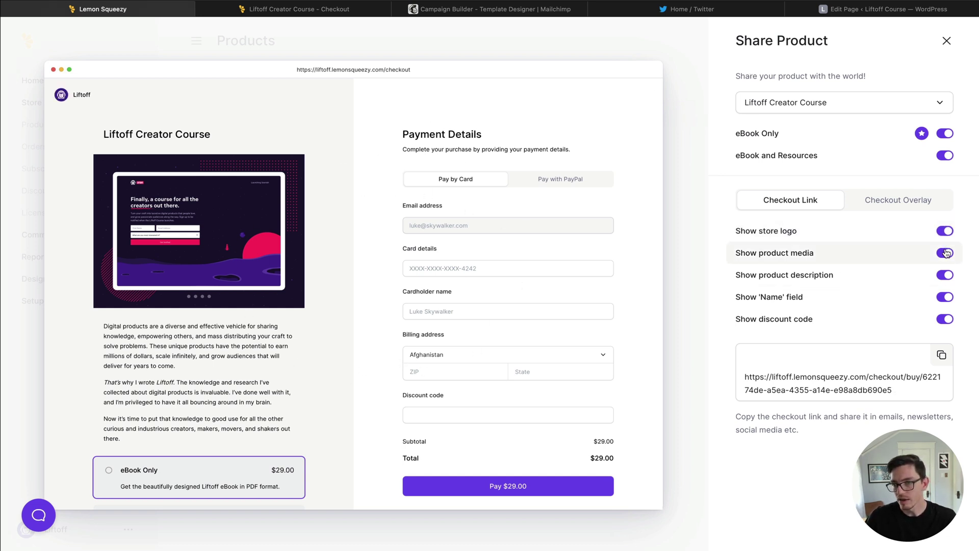
{"action": "left_click", "coordinate": [945, 254]}
{"action": "left_click", "coordinate": [944, 253]}
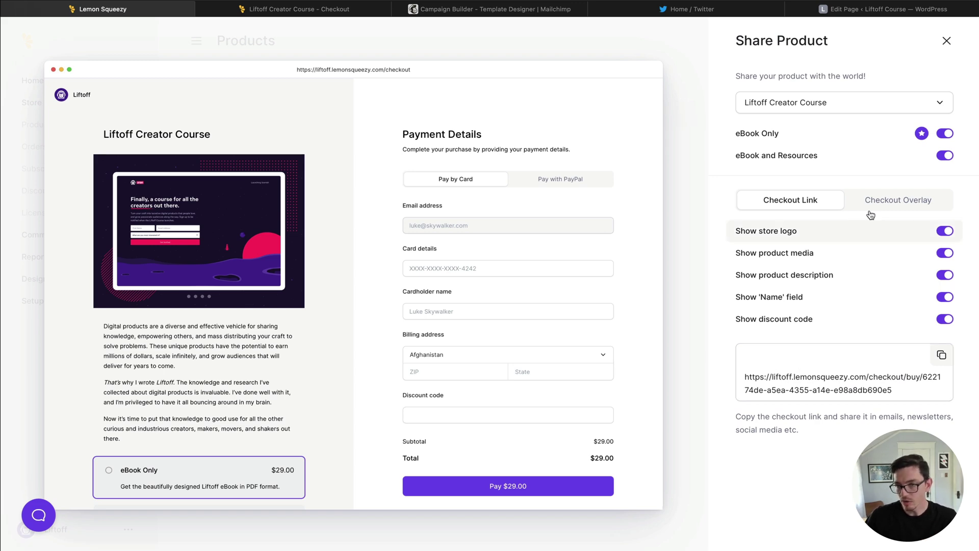
- Copy the plain Checkout Link after briefly viewing the Checkout Overlay code
{"action": "left_click", "coordinate": [890, 200]}
{"action": "left_click", "coordinate": [796, 204]}
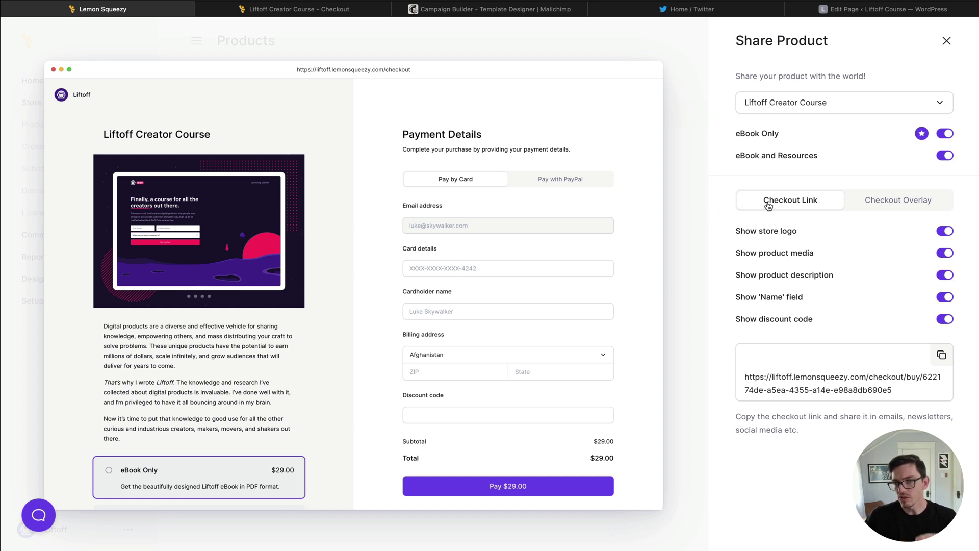
{"action": "left_click", "coordinate": [939, 357]}
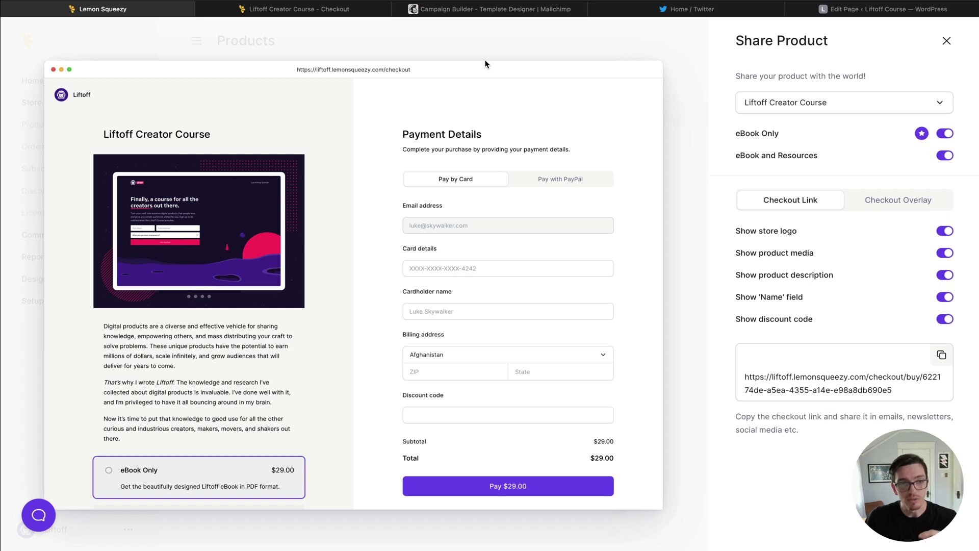
{"action": "left_click", "coordinate": [460, 15]}
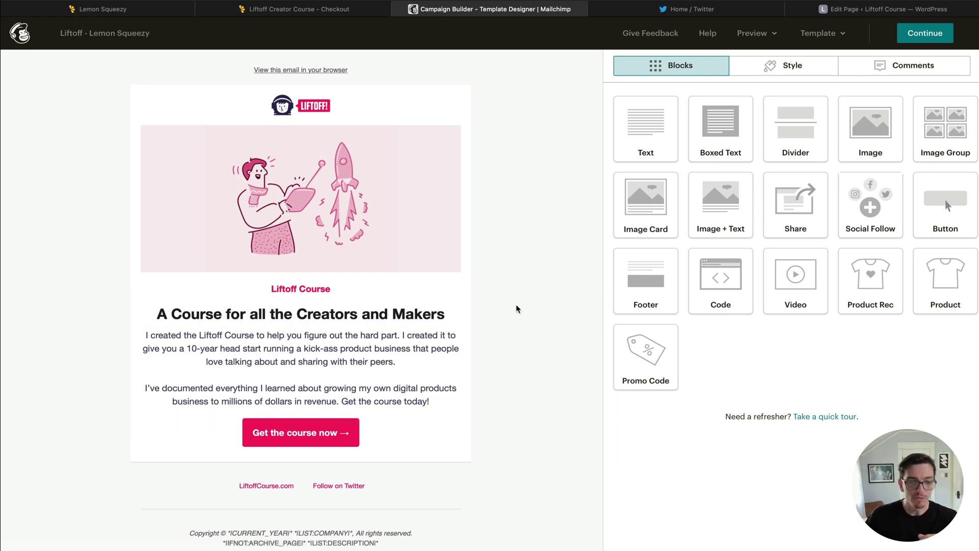
- Replace the button's old liftoffcourse.com address with the copied checkout link and save the block
{"action": "mouse_move", "coordinate": [368, 318]}
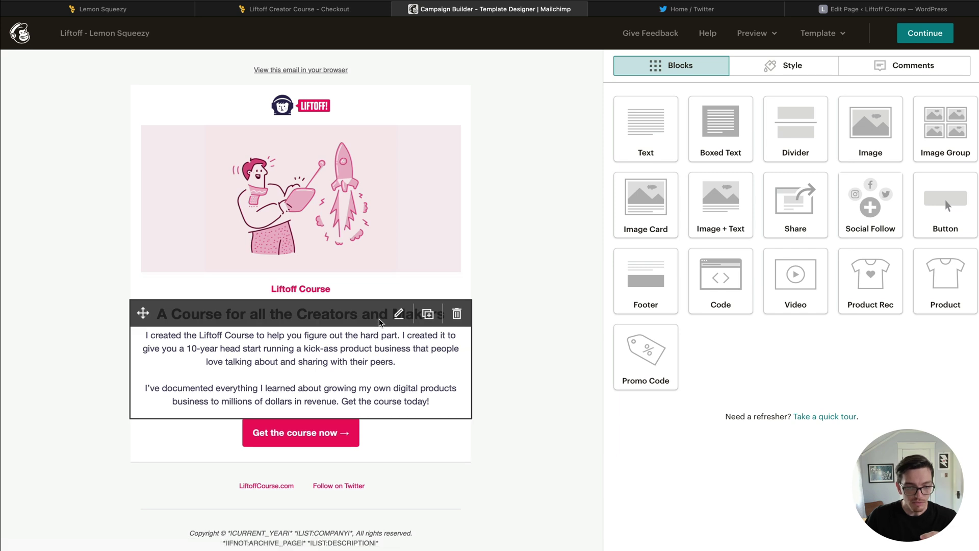
{"action": "mouse_move", "coordinate": [328, 435]}
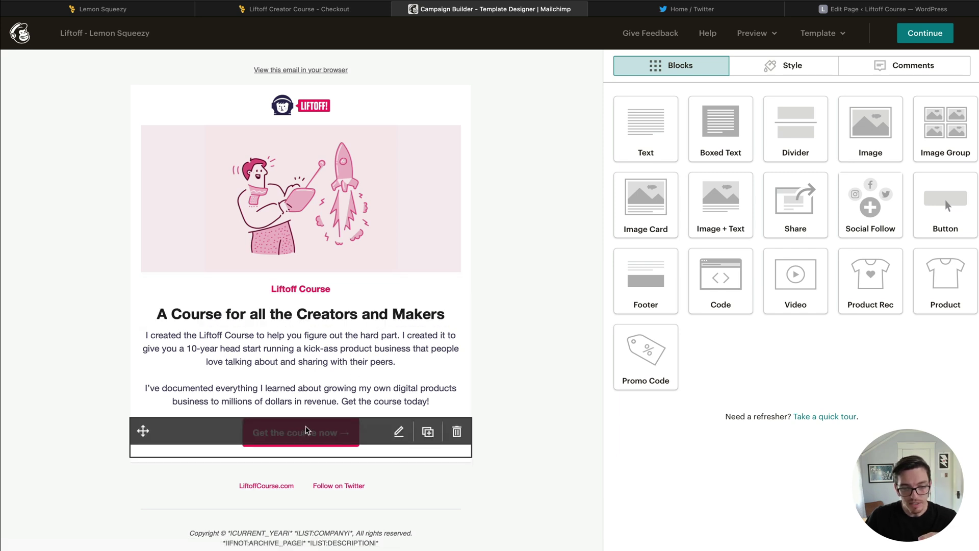
{"action": "left_click", "coordinate": [400, 434]}
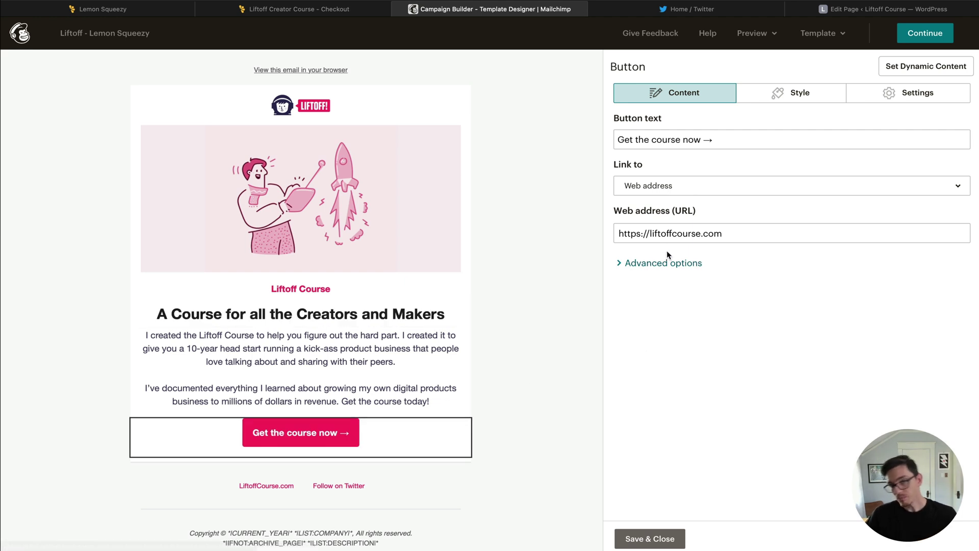
{"action": "left_click_drag", "start_coordinate": [728, 233], "coordinate": [612, 219]}
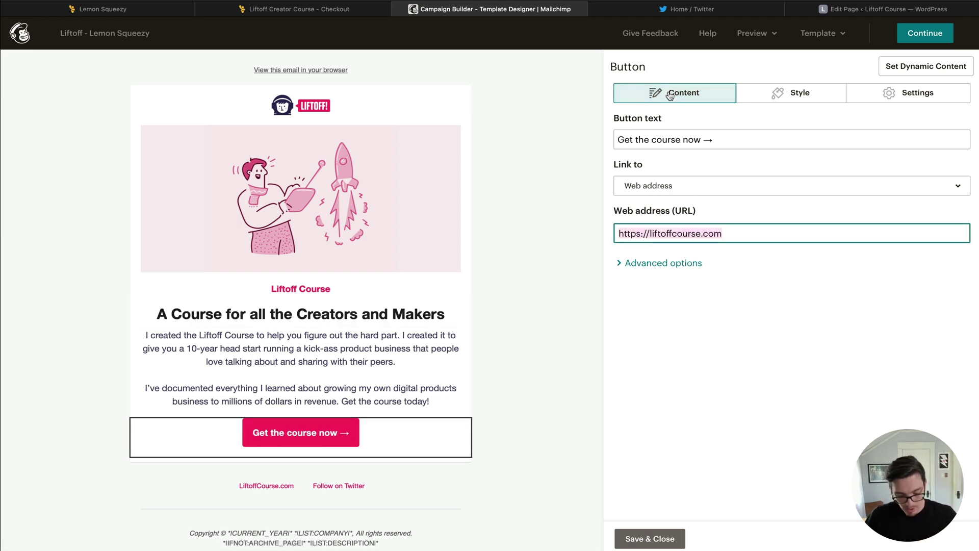
{"action": "key", "text": "BackSpace"}
{"action": "key", "text": "super+v"}
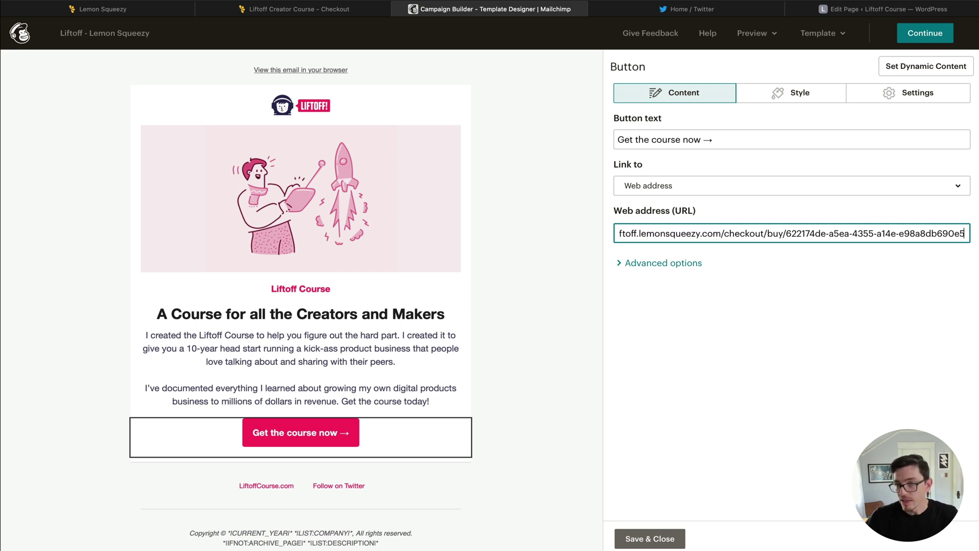
{"action": "left_click", "coordinate": [653, 536]}
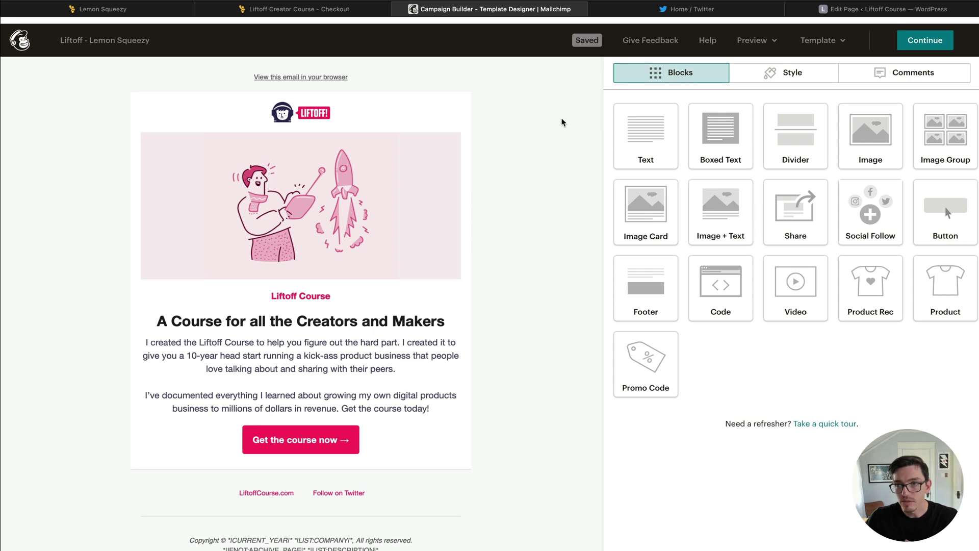
{"action": "left_click", "coordinate": [753, 33]}
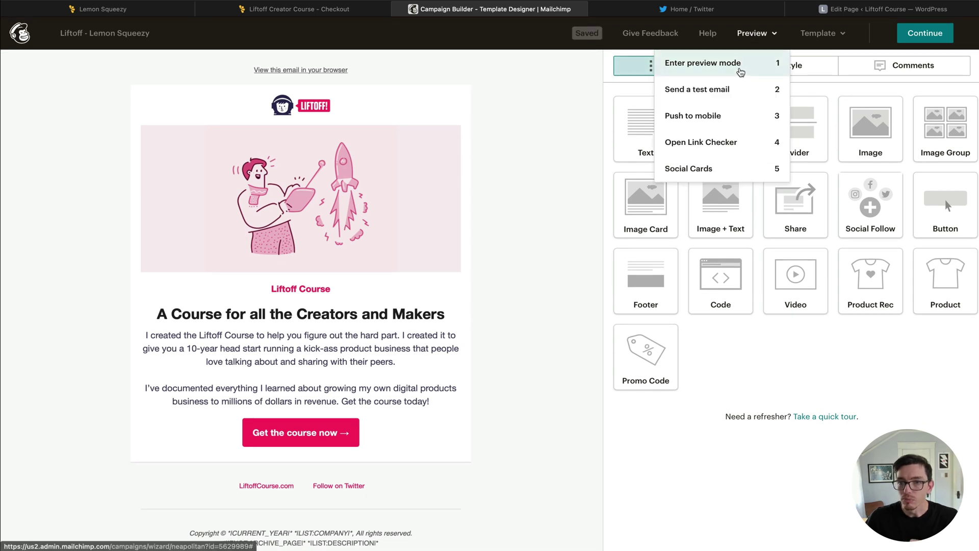
- Enter preview mode and follow 'Get the course now' to the $29.00 Liftoff checkout
{"action": "left_click", "coordinate": [748, 71]}
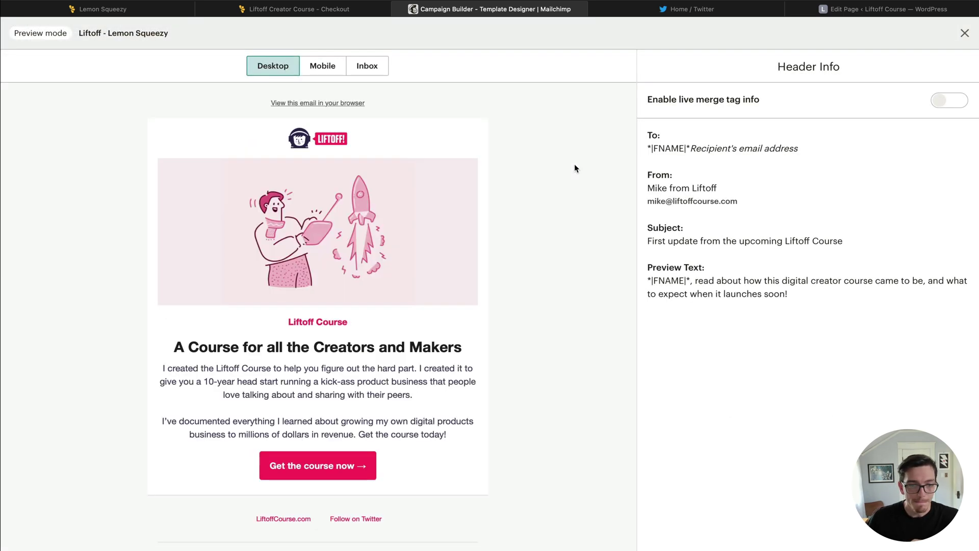
{"action": "left_click", "coordinate": [318, 469]}
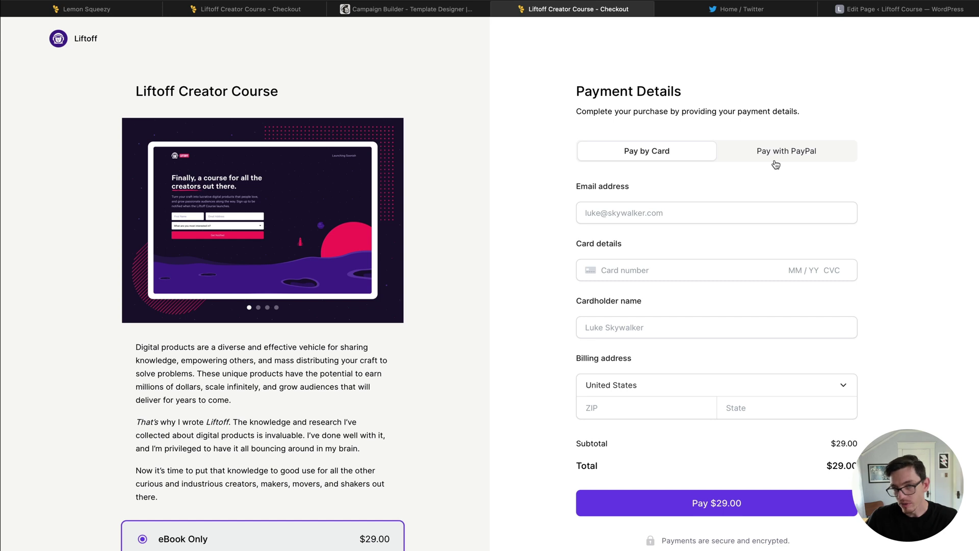
{"action": "scroll", "coordinate": [704, 262], "scroll_direction": "down", "scroll_amount": 5}
{"action": "scroll", "coordinate": [561, 258], "scroll_direction": "up", "scroll_amount": 4}
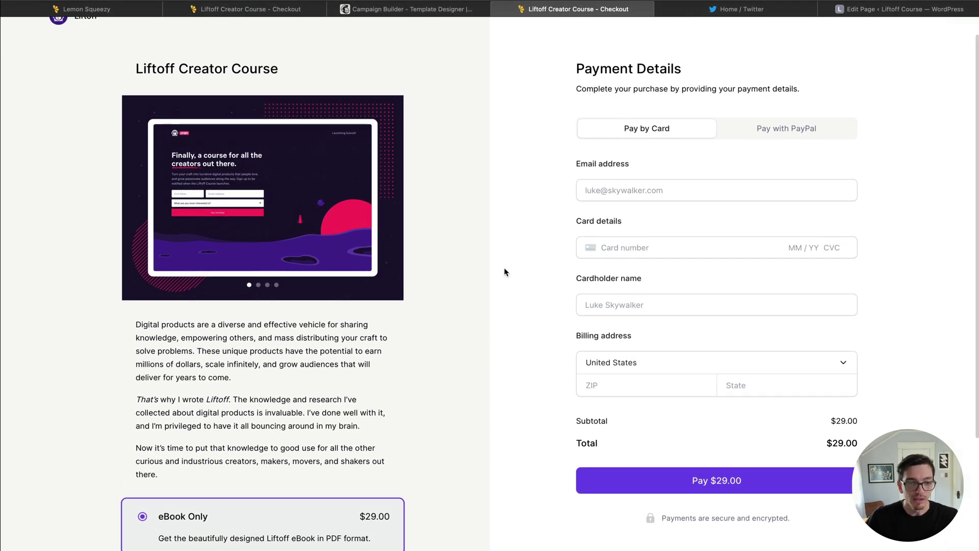
{"action": "scroll", "coordinate": [510, 204], "scroll_direction": "down", "scroll_amount": 1}
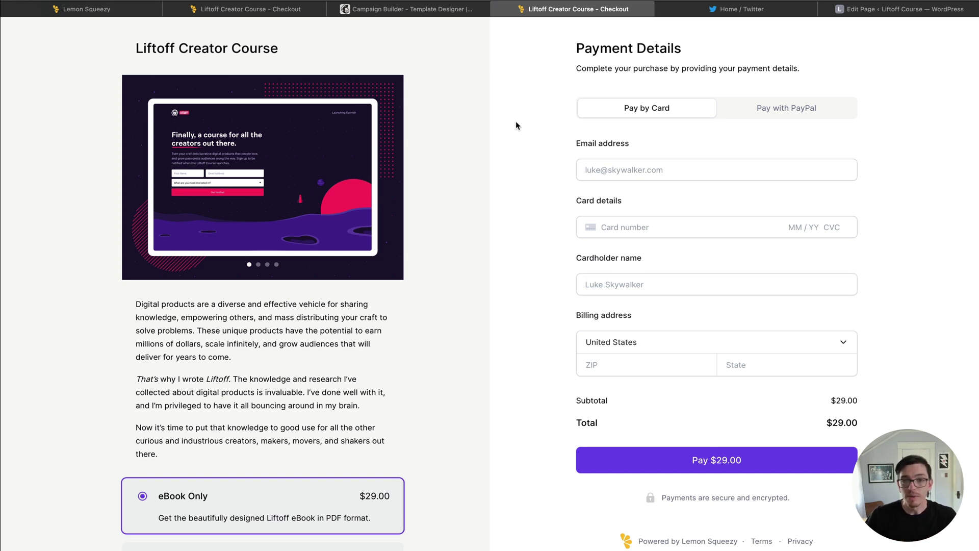
- Draft the tweet 'Hey I just created this new course, check it out!! !' plus the checkout link
{"action": "left_click", "coordinate": [722, 11]}
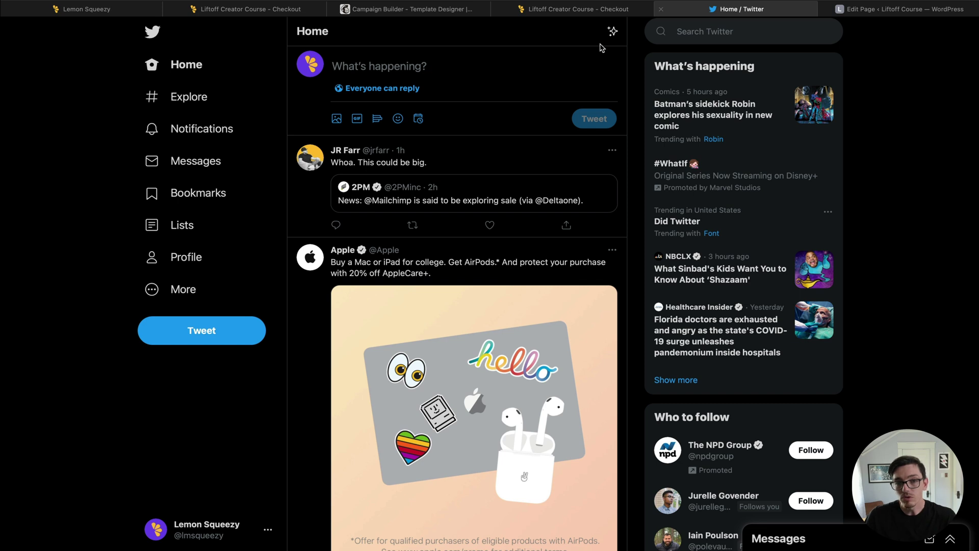
{"action": "left_click", "coordinate": [519, 65]}
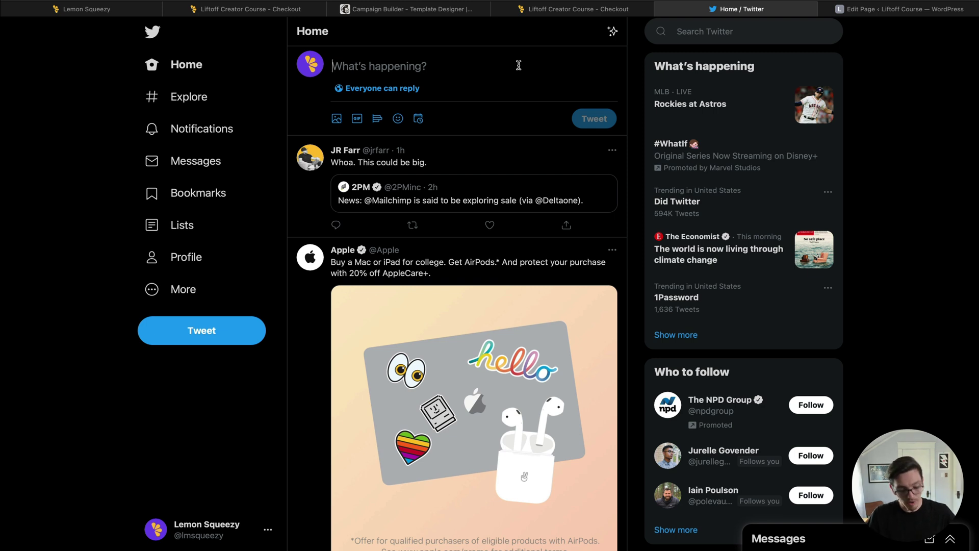
{"action": "type", "text": "Hey I j"}
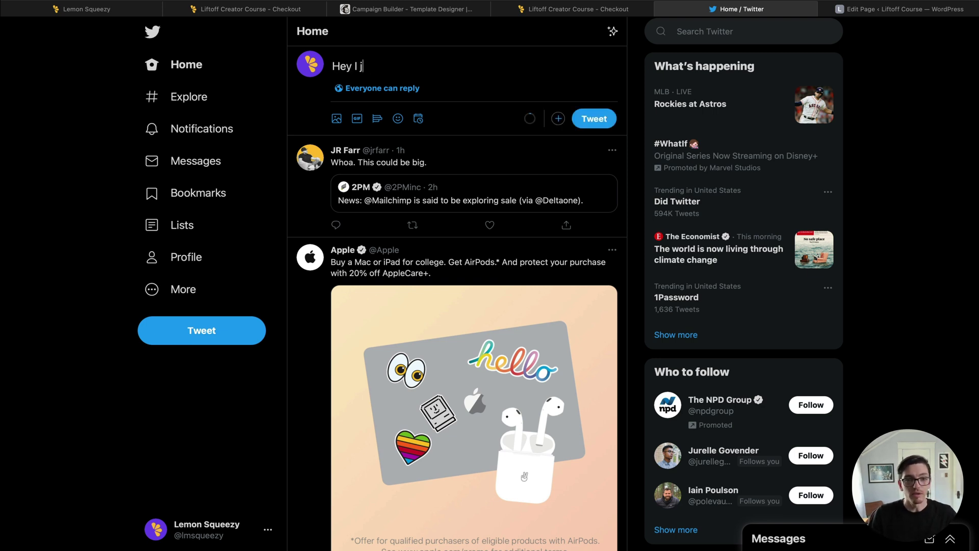
{"action": "type", "text": "ust created this new c"}
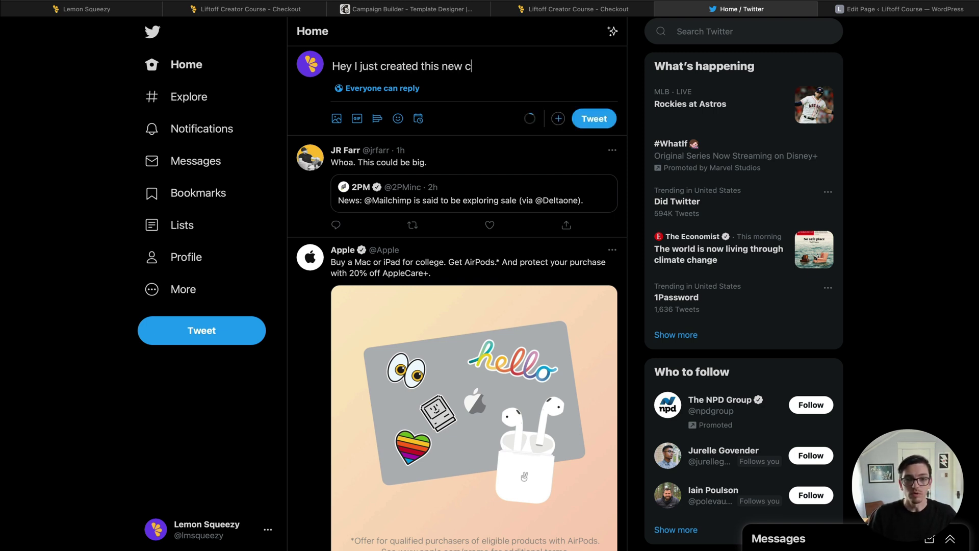
{"action": "type", "text": "ourse, check it out!! "}
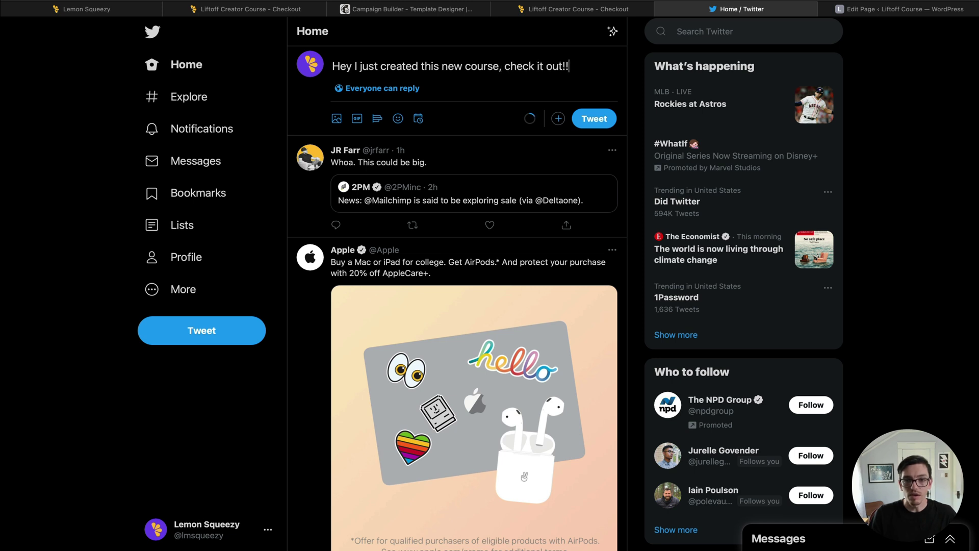
{"action": "type", "text": "!"}
{"action": "key", "text": "ctrl+v"}
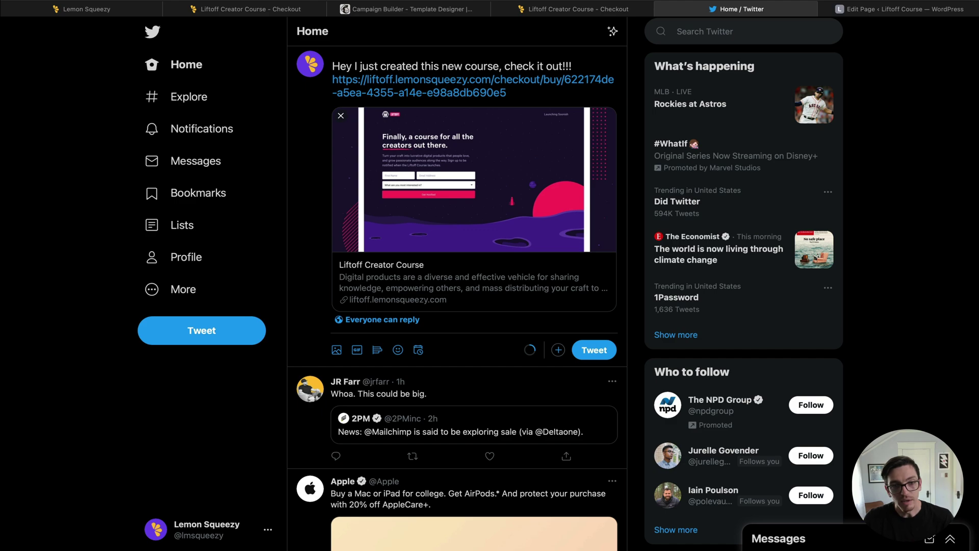
{"action": "left_click", "coordinate": [881, 10]}
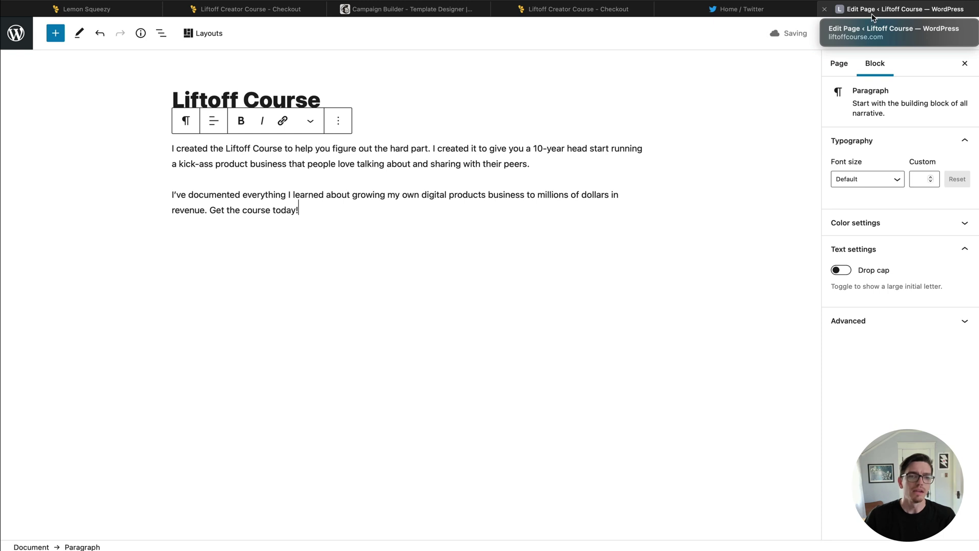
{"action": "left_click", "coordinate": [118, 14]}
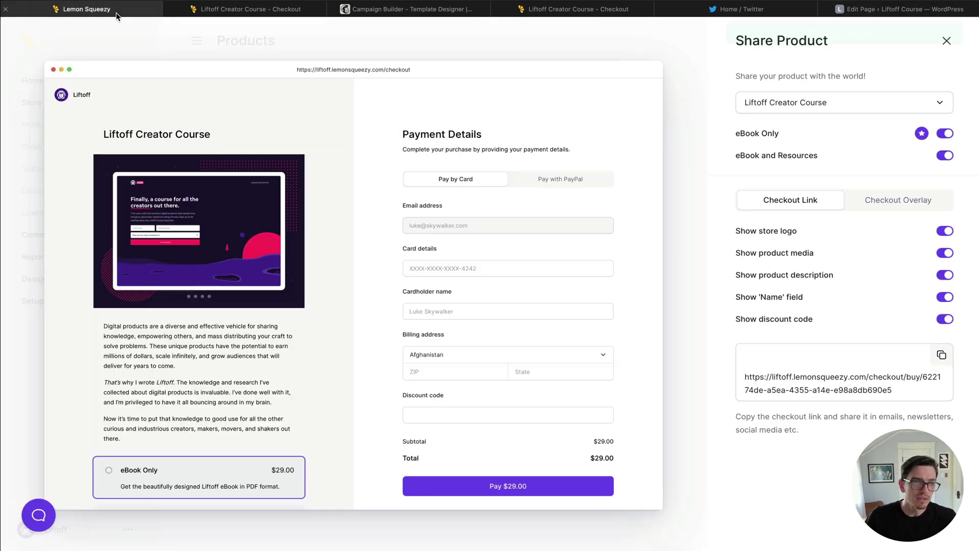
- Copy the Liftoff Creator Course's Checkout Overlay HTML embed code, with its link and script parts
{"action": "left_click", "coordinate": [870, 202]}
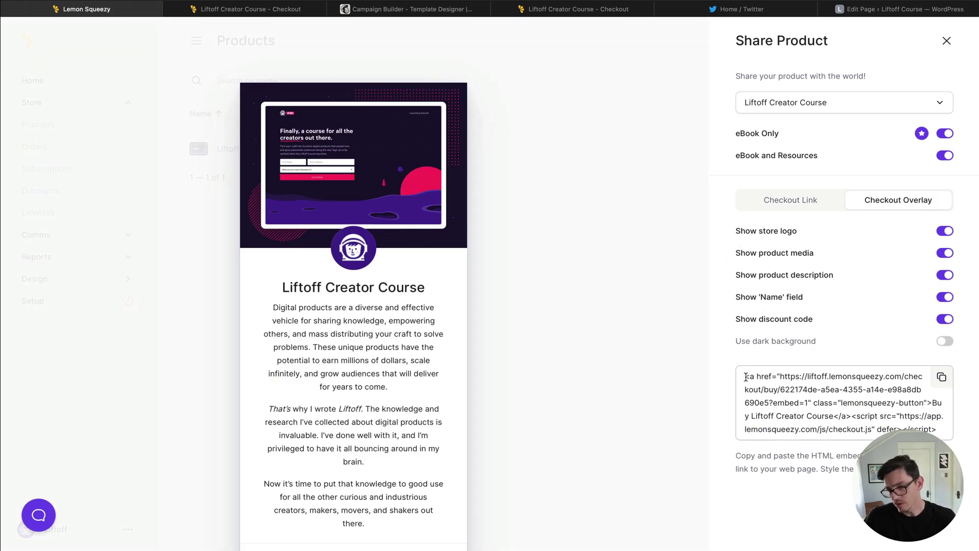
{"action": "left_click_drag", "start_coordinate": [746, 377], "coordinate": [938, 429]}
{"action": "left_click", "coordinate": [851, 418]}
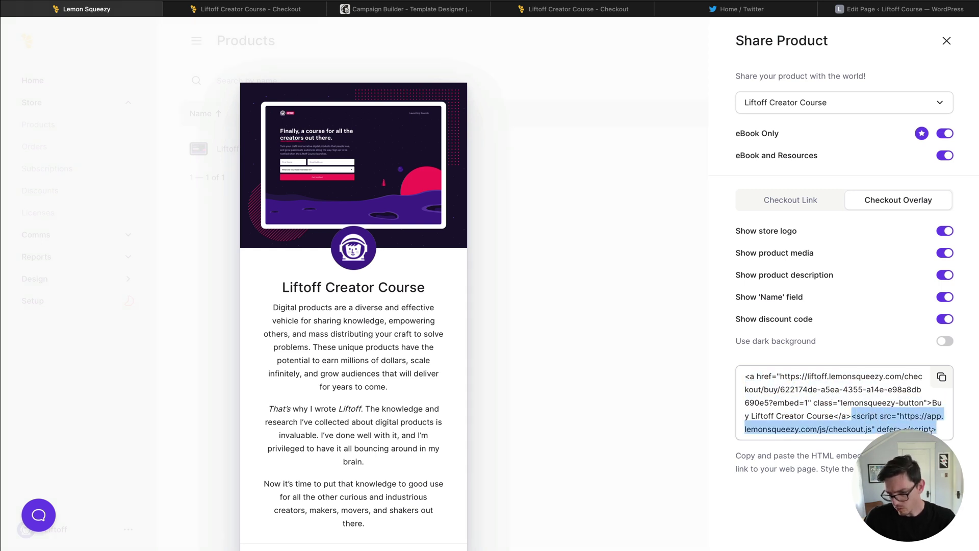
{"action": "left_click", "coordinate": [912, 426]}
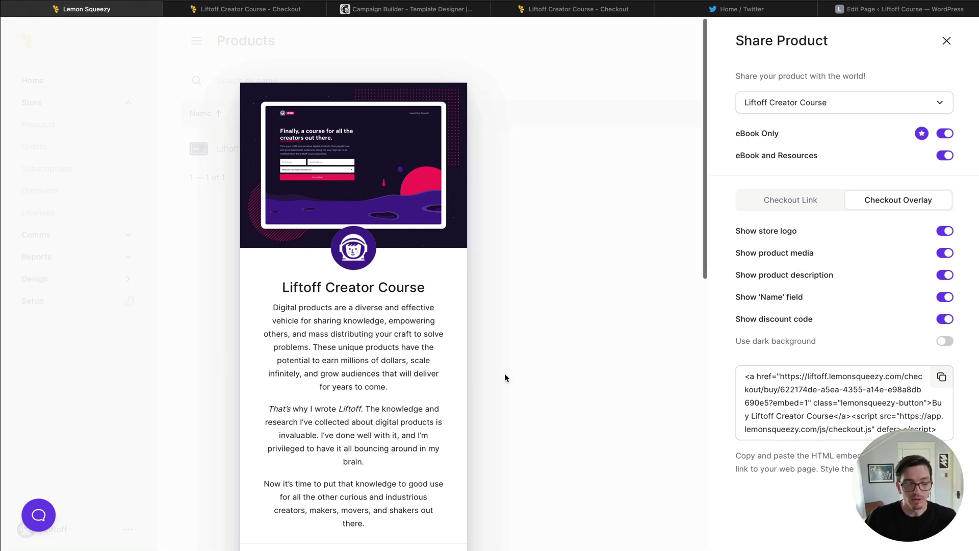
{"action": "scroll", "coordinate": [503, 386], "scroll_direction": "down", "scroll_amount": 5}
{"action": "scroll", "coordinate": [504, 377], "scroll_direction": "up", "scroll_amount": 5}
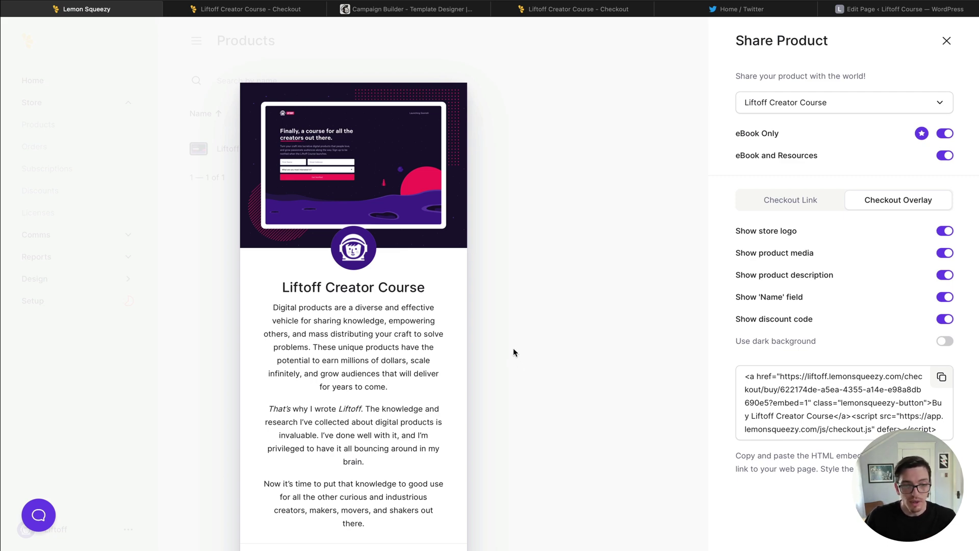
{"action": "scroll", "coordinate": [513, 347], "scroll_direction": "down", "scroll_amount": 5}
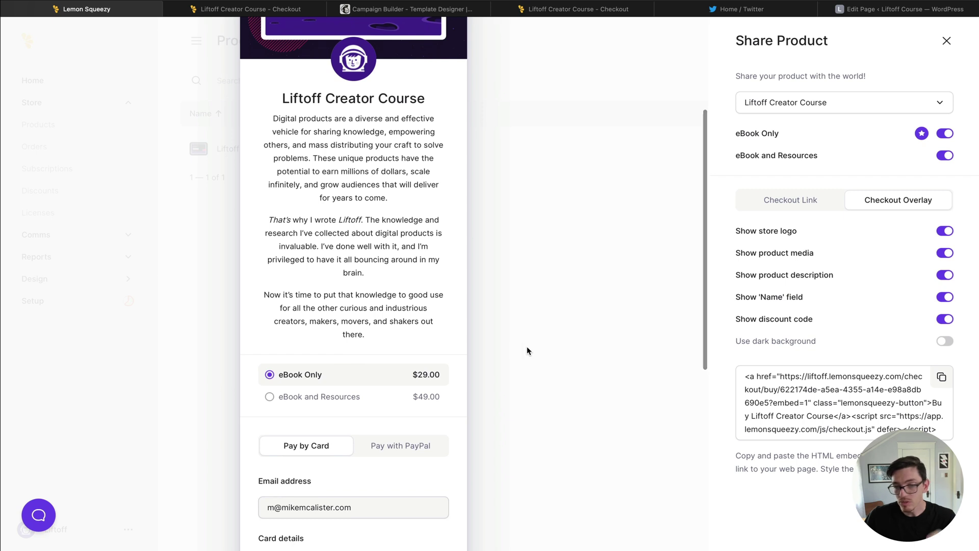
{"action": "left_click", "coordinate": [941, 378]}
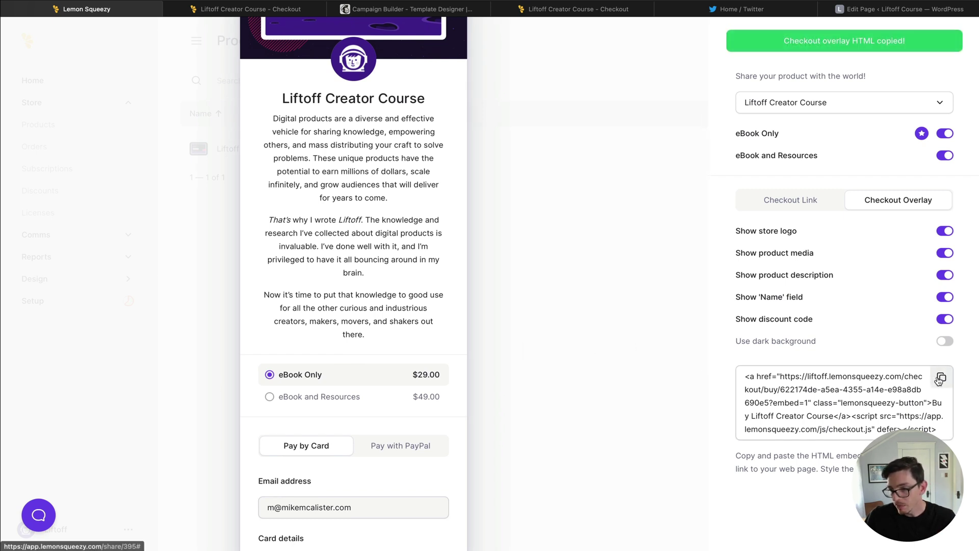
{"action": "left_click", "coordinate": [882, 11]}
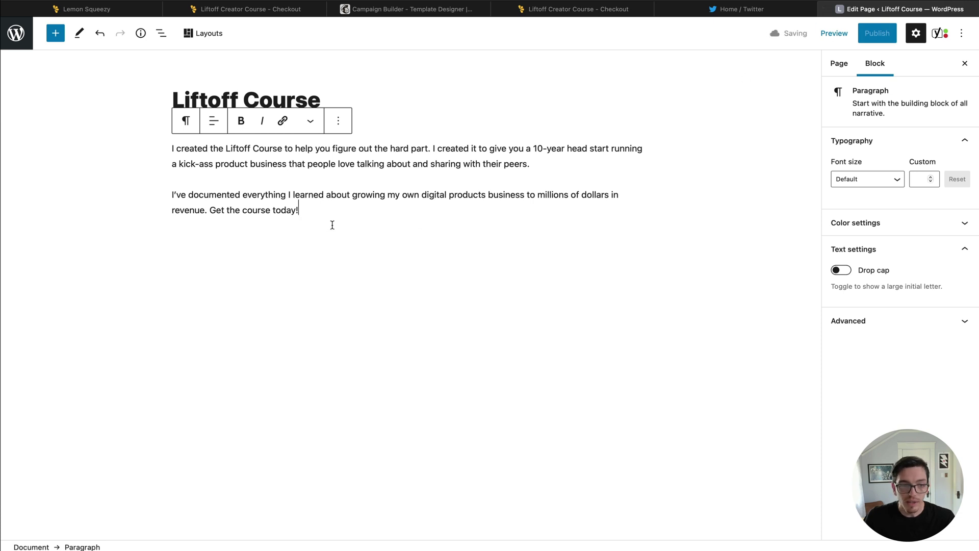
- Add a Custom HTML block below the last paragraph containing the pasted checkout overlay code
{"action": "key", "text": "Return"}
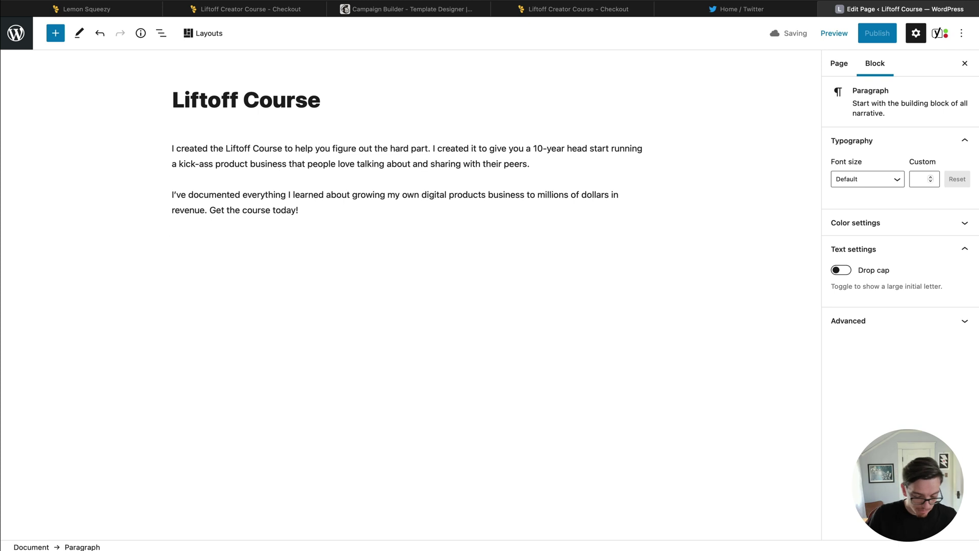
{"action": "type", "text": "/"}
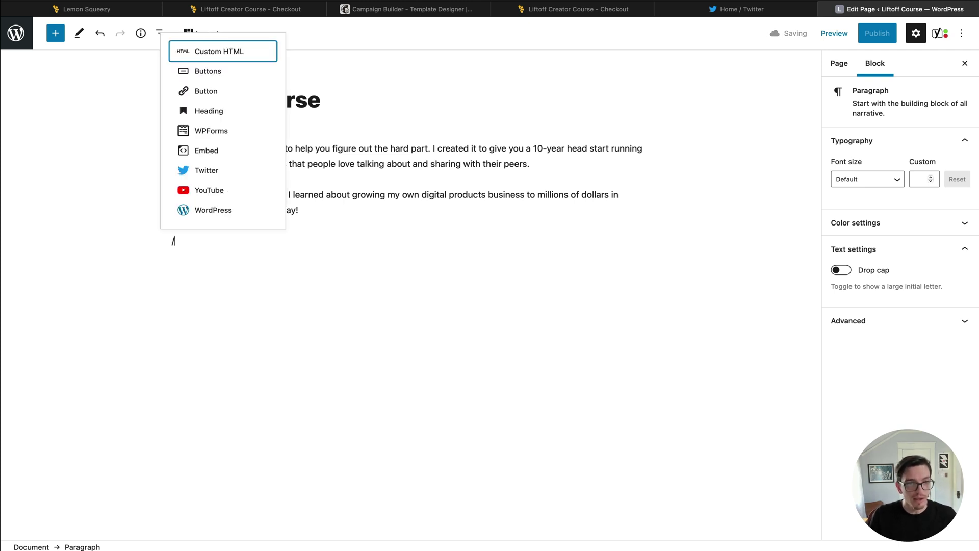
{"action": "key", "text": "Return"}
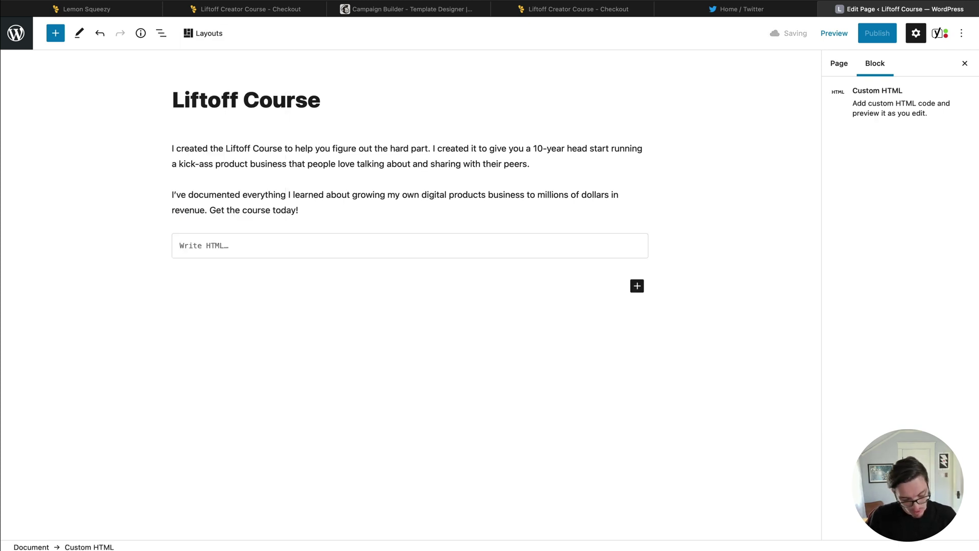
{"action": "key", "text": "super+v"}
{"action": "left_click", "coordinate": [705, 274]}
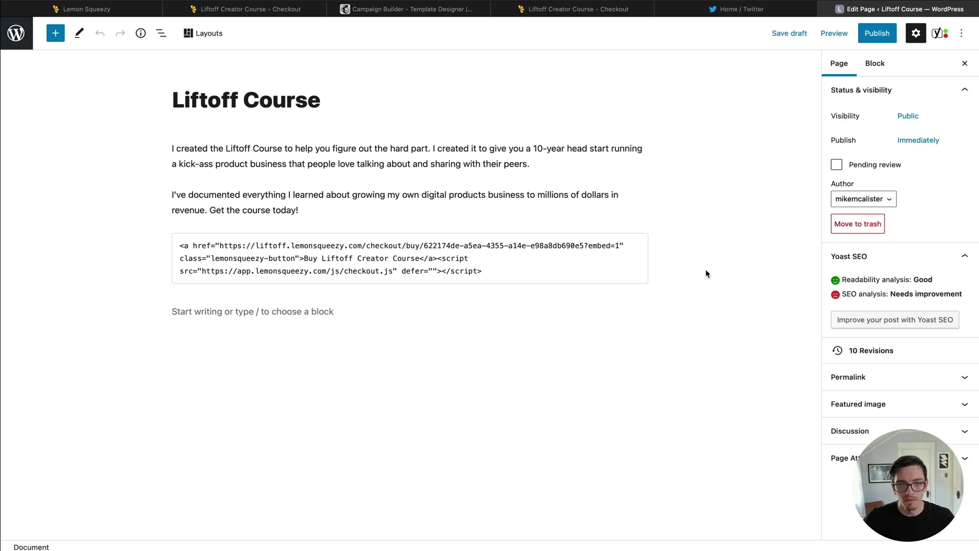
- Save the Liftoff Course page as a draft and preview it in a new tab
{"action": "left_click", "coordinate": [792, 40]}
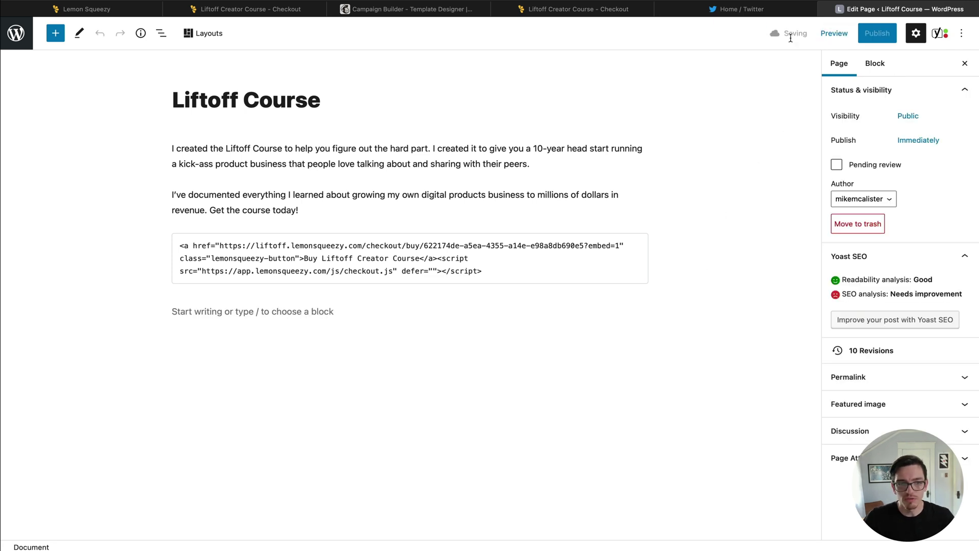
{"action": "left_click", "coordinate": [835, 37]}
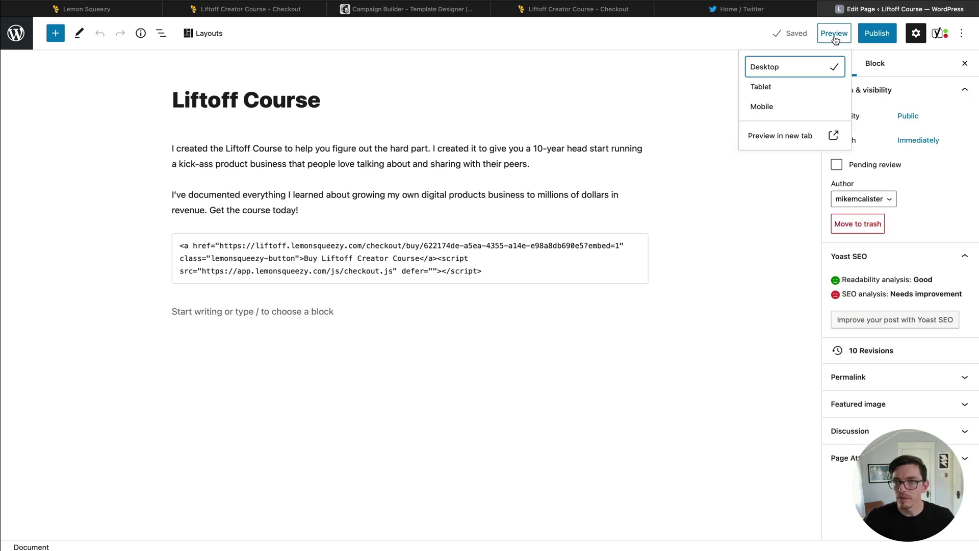
{"action": "left_click", "coordinate": [781, 135]}
- Open the checkout overlay from 'Buy Liftoff Creator Course' and browse its images and $29.00/$49.00 options
{"action": "scroll", "coordinate": [650, 234], "scroll_direction": "down", "scroll_amount": 10}
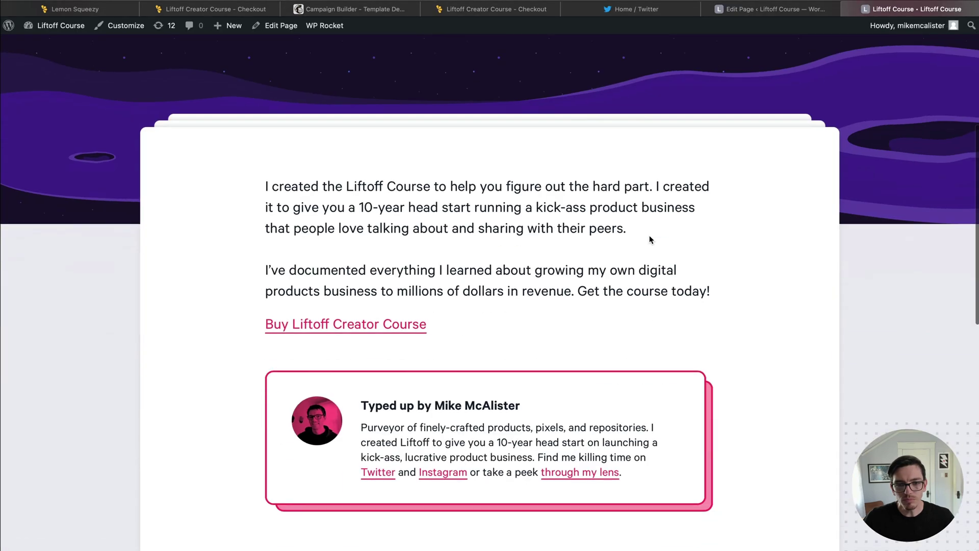
{"action": "scroll", "coordinate": [655, 247], "scroll_direction": "up", "scroll_amount": 3}
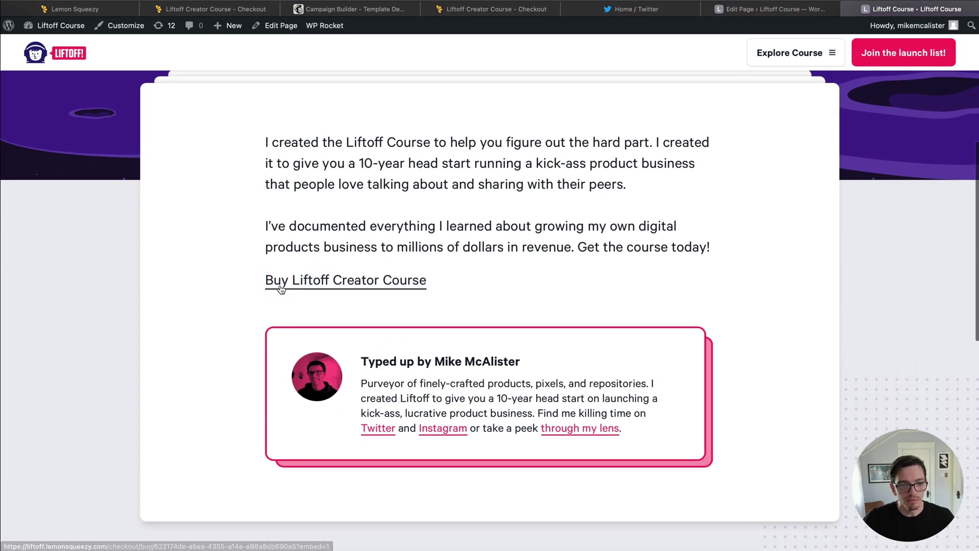
{"action": "left_click", "coordinate": [354, 285]}
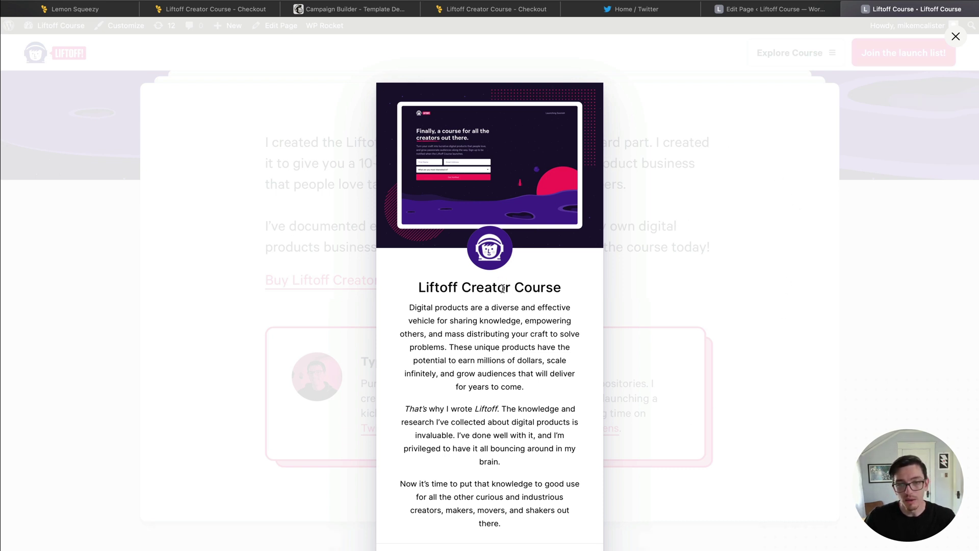
{"action": "mouse_move", "coordinate": [565, 193]}
{"action": "left_click", "coordinate": [603, 165]}
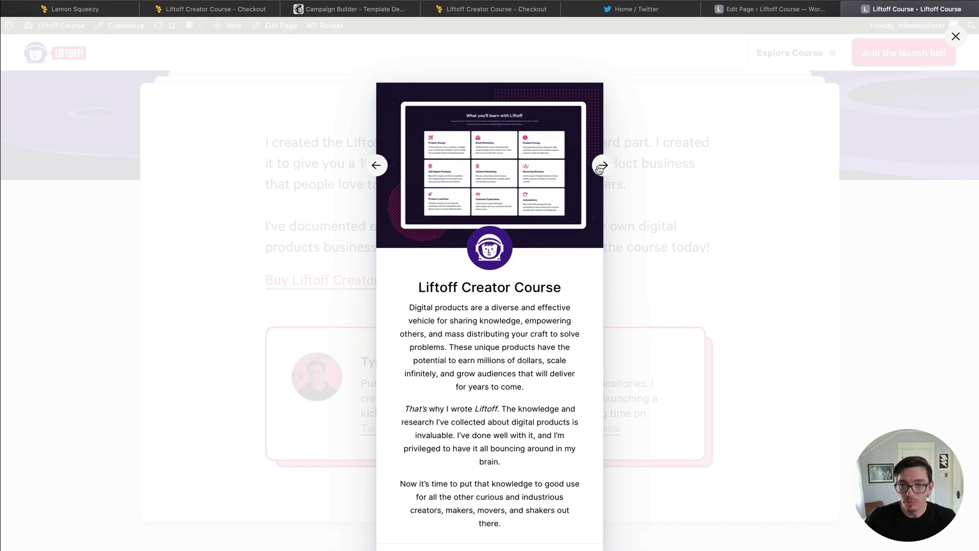
{"action": "left_click", "coordinate": [603, 165]}
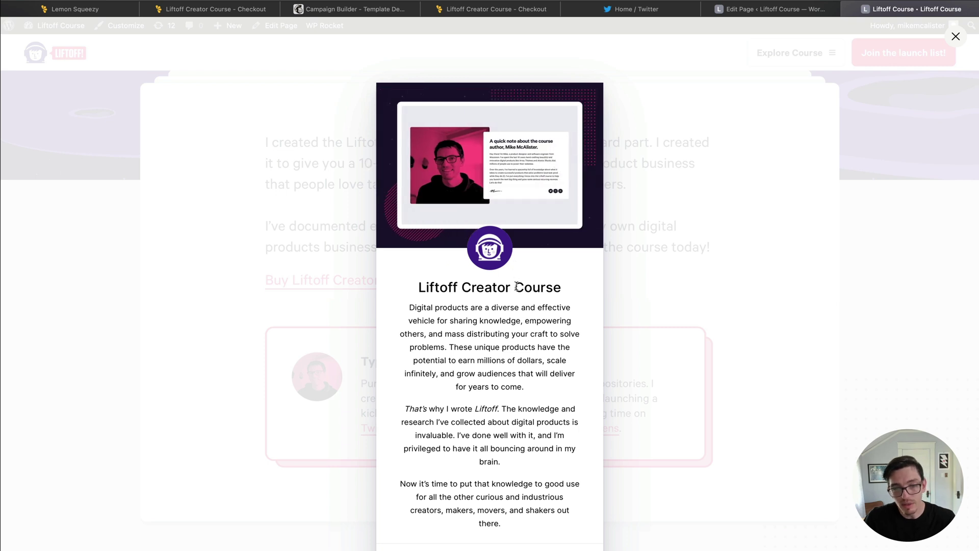
{"action": "scroll", "coordinate": [489, 265], "scroll_direction": "down", "scroll_amount": 2}
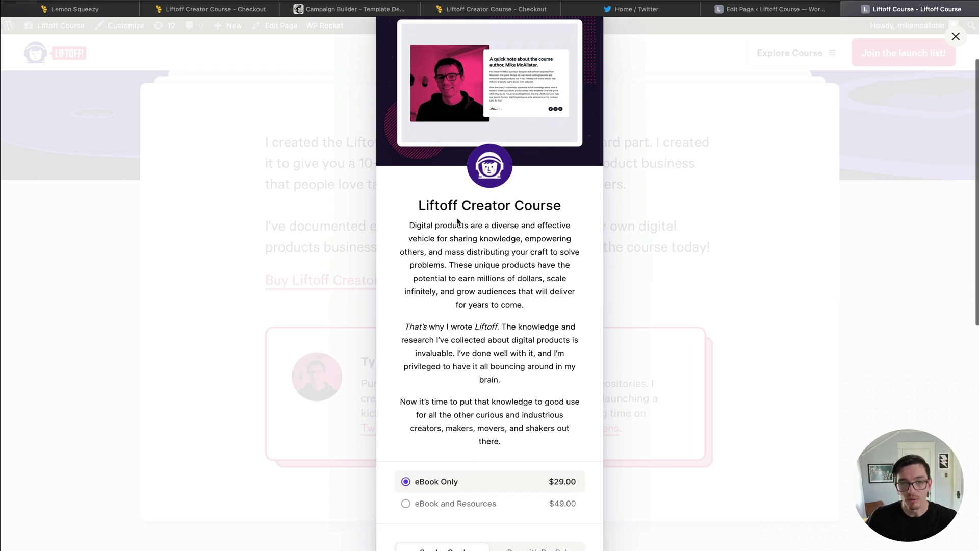
{"action": "scroll", "coordinate": [441, 235], "scroll_direction": "down", "scroll_amount": 3}
{"action": "scroll", "coordinate": [437, 249], "scroll_direction": "down", "scroll_amount": 2}
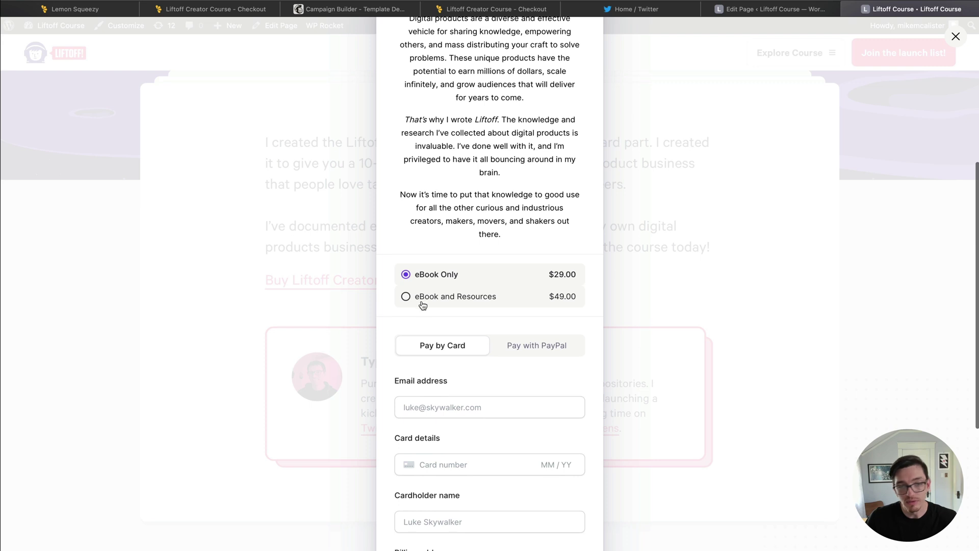
{"action": "scroll", "coordinate": [456, 295], "scroll_direction": "up", "scroll_amount": 7}
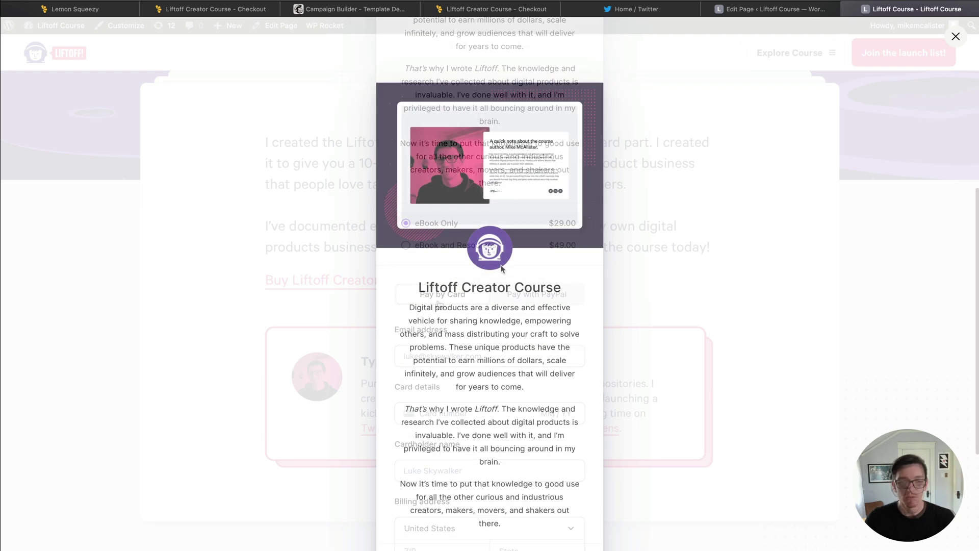